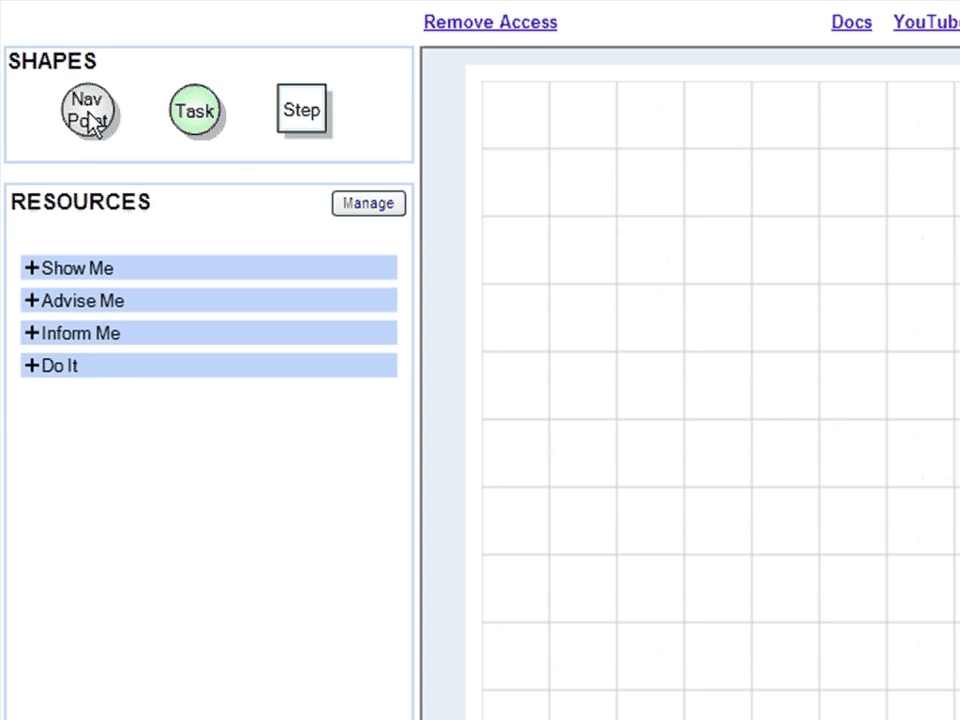
Add a navigation point near the upper edge of the grid and label it "Manage travel".
drag(90, 116, 550, 218)
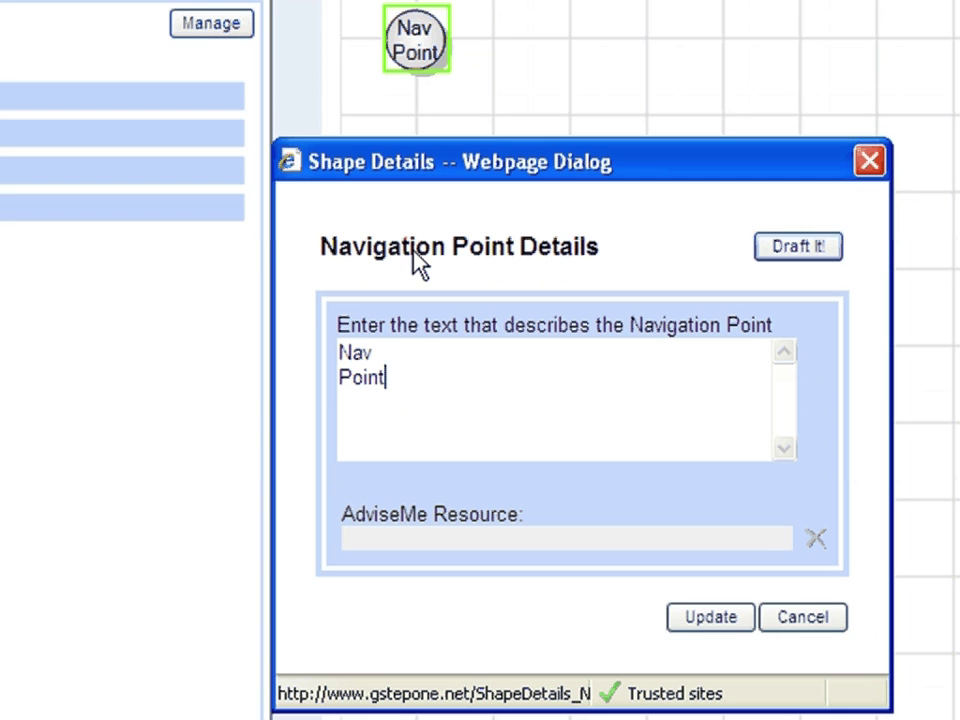
drag(385, 378, 340, 354)
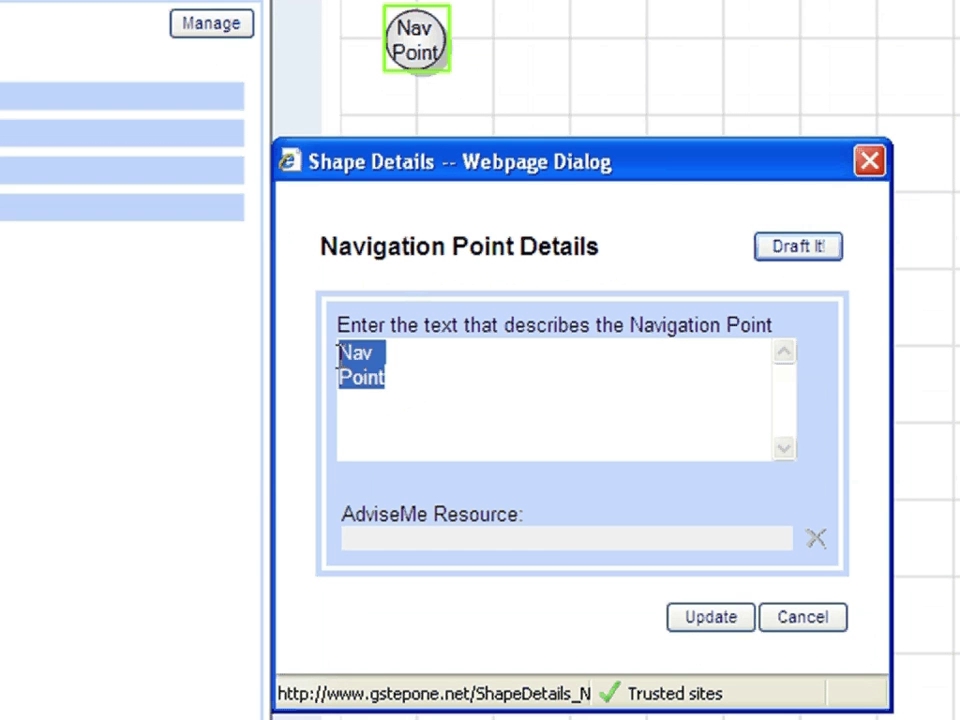
text(Manage)
key(Return)
text(travel)
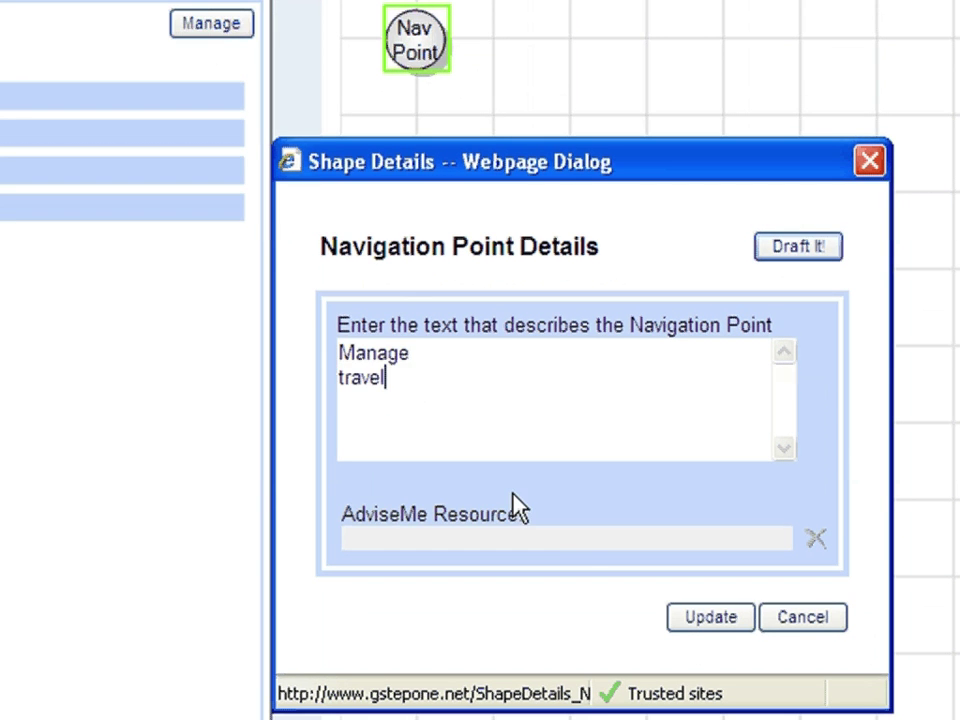
click(698, 620)
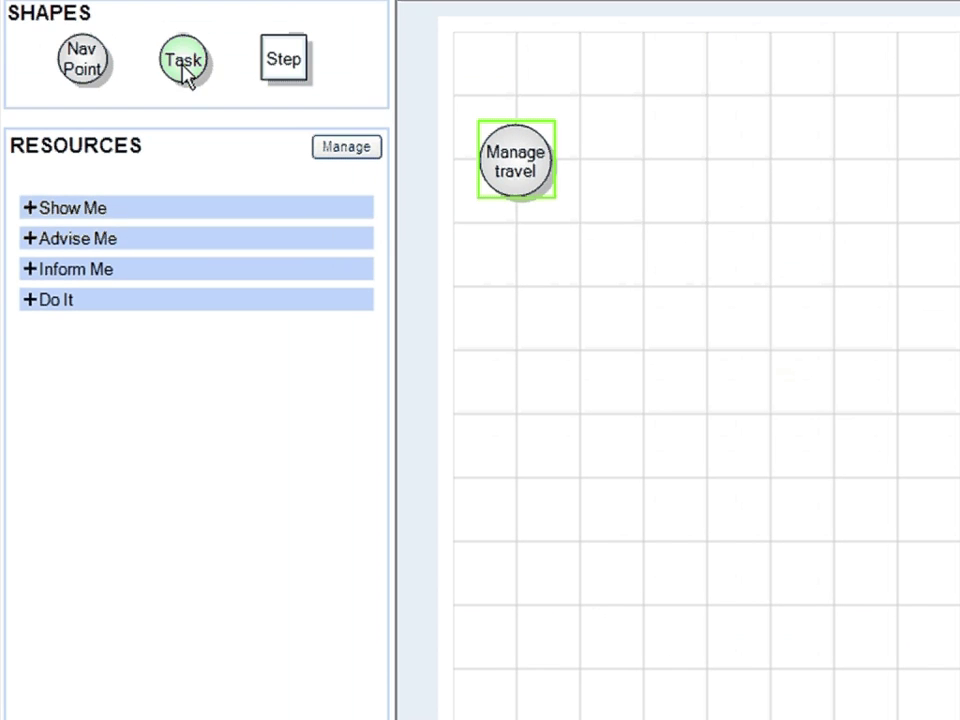
Place a Task below Manage travel and a Step beside it, describing the Step as "Complete travel request" with sequence number 1.
drag(178, 58, 516, 287)
drag(296, 88, 644, 288)
double_click(644, 288)
text(Complete)
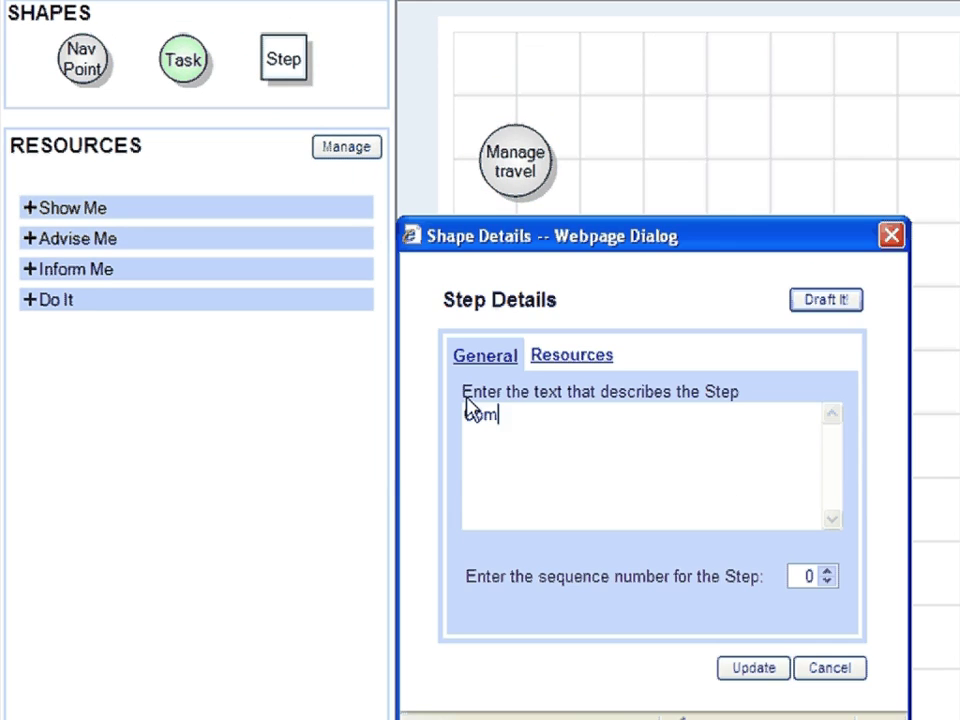
key(Return)
text(travel)
key(Return)
text(request)
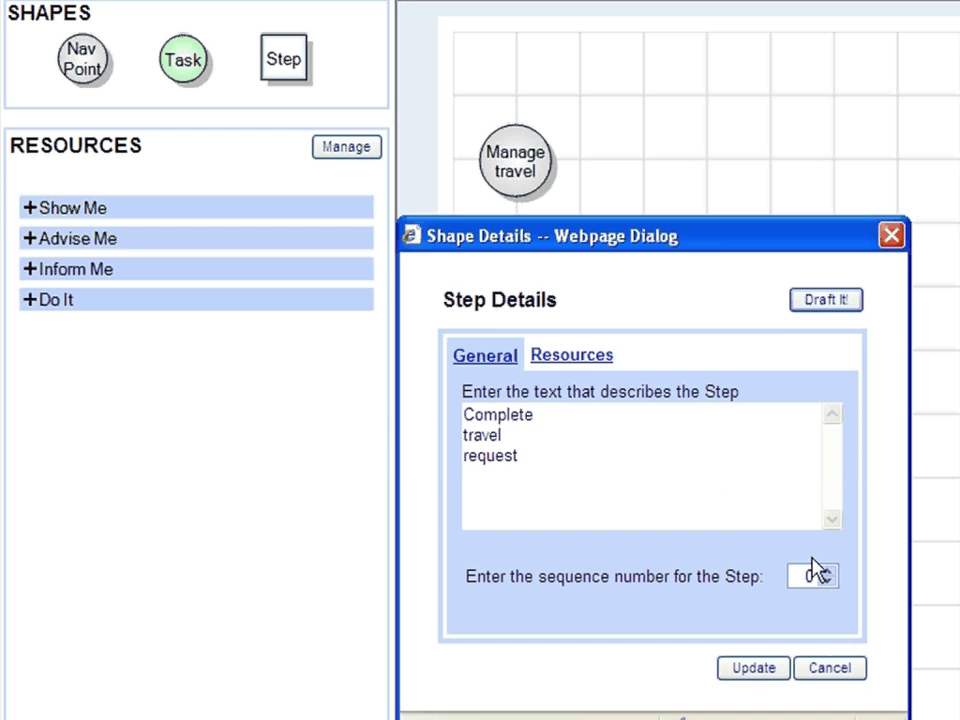
click(828, 571)
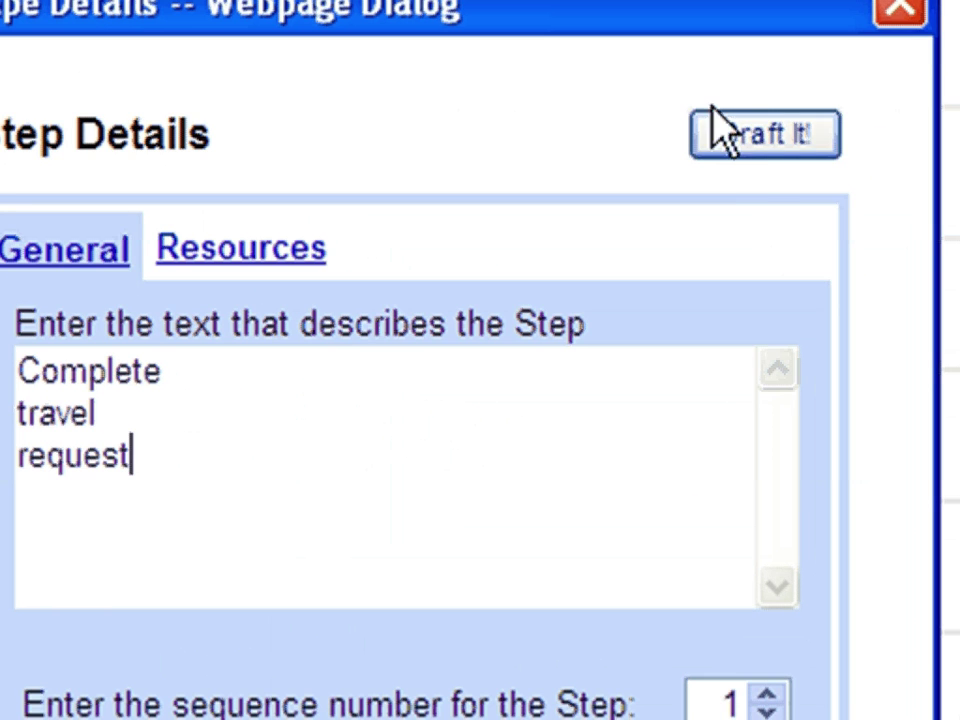
Look up draft text for the step in Google Docs, open the Complete travel request document, and save the step's details.
click(802, 267)
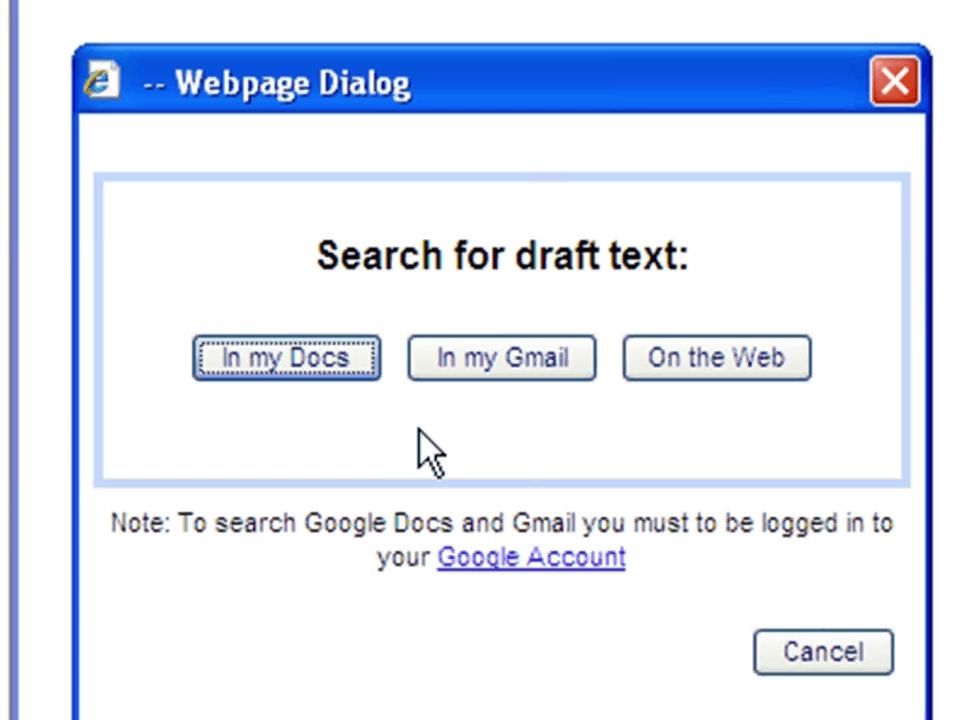
click(255, 366)
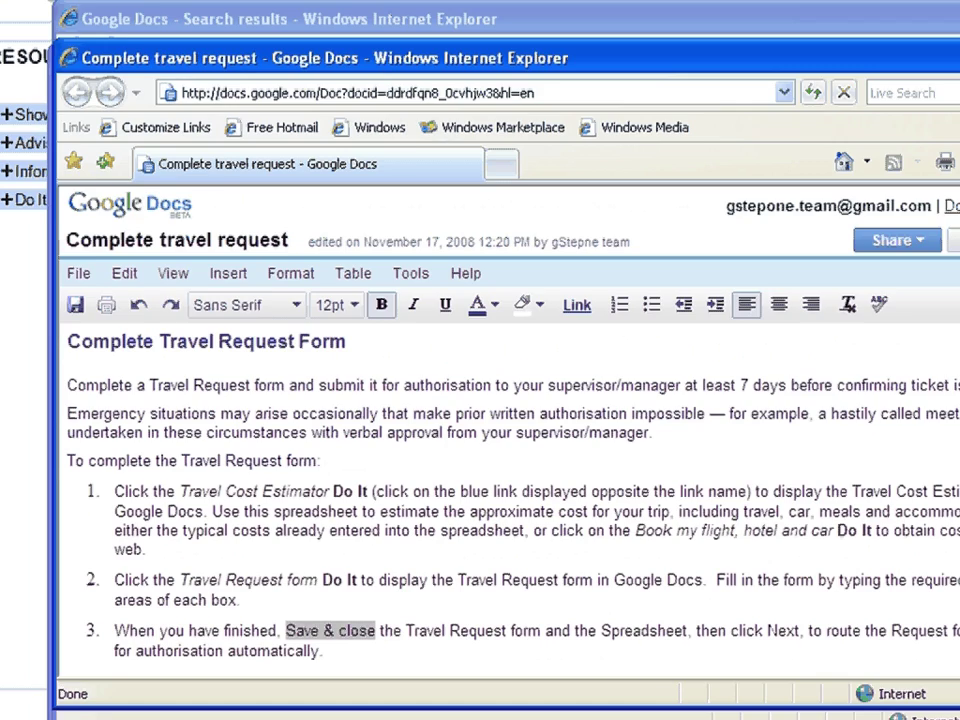
click(857, 289)
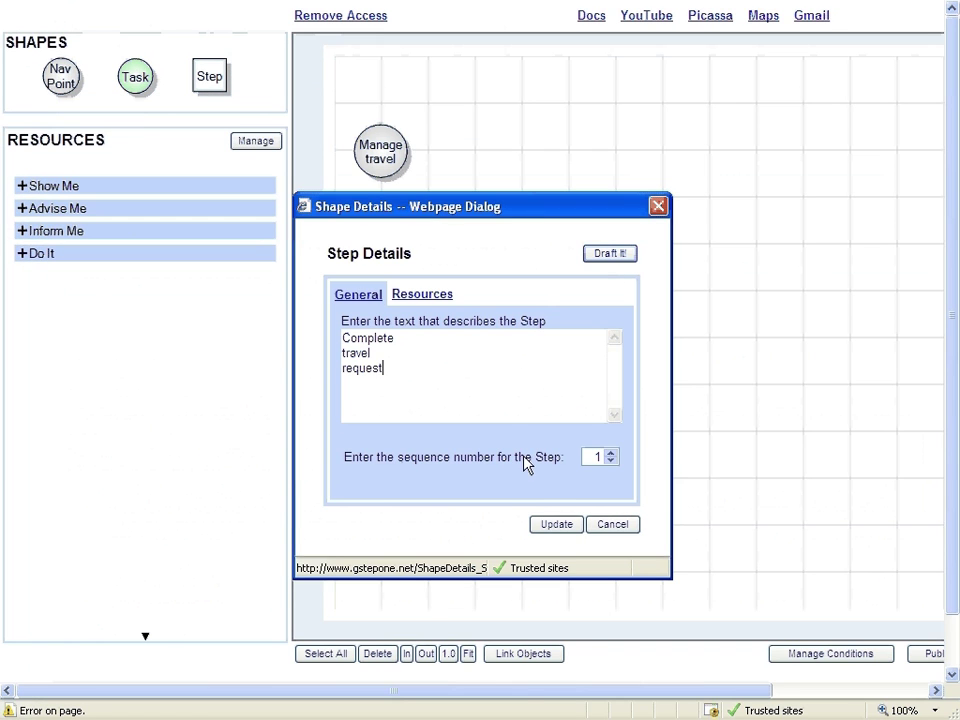
click(553, 524)
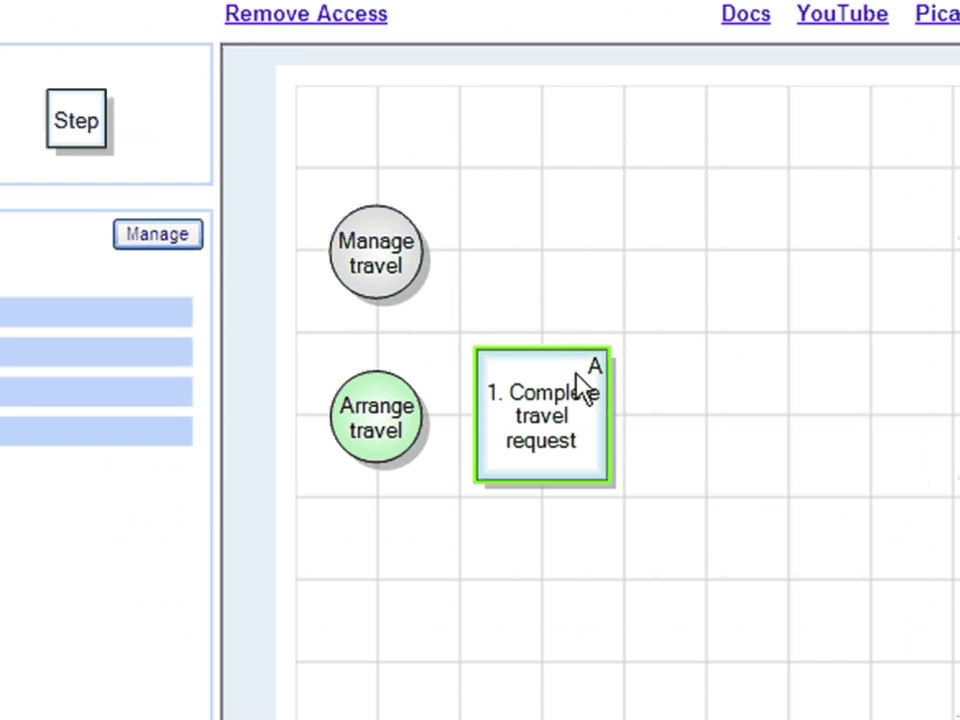
Link Manage travel to Arrange travel and that task to the Complete travel request step, and add another Step shape beside it.
right_click(362, 268)
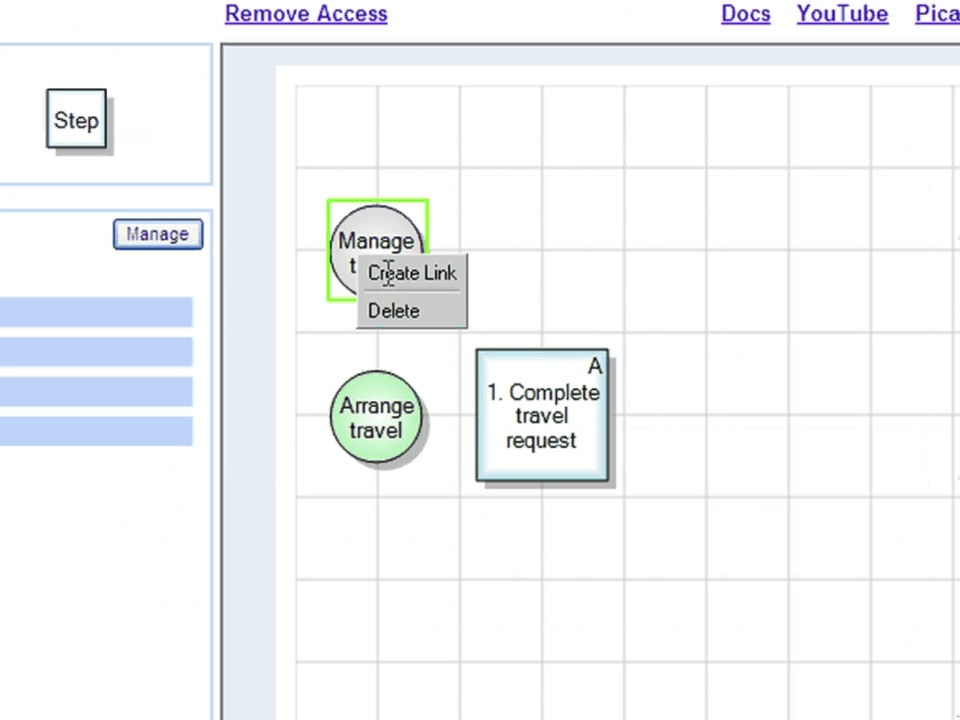
click(388, 272)
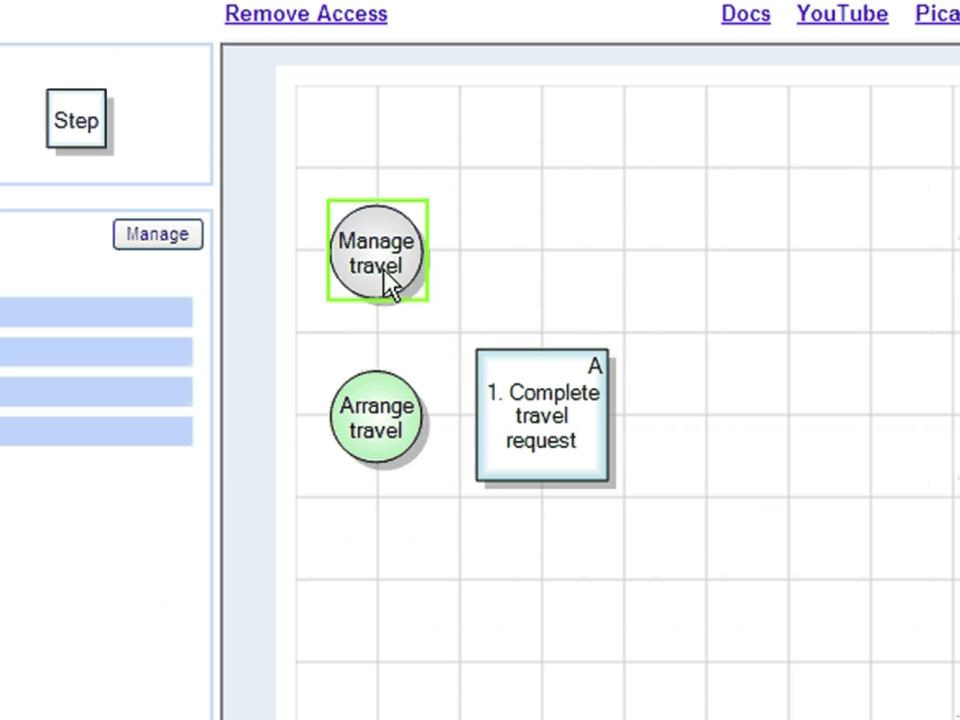
click(364, 420)
right_click(368, 438)
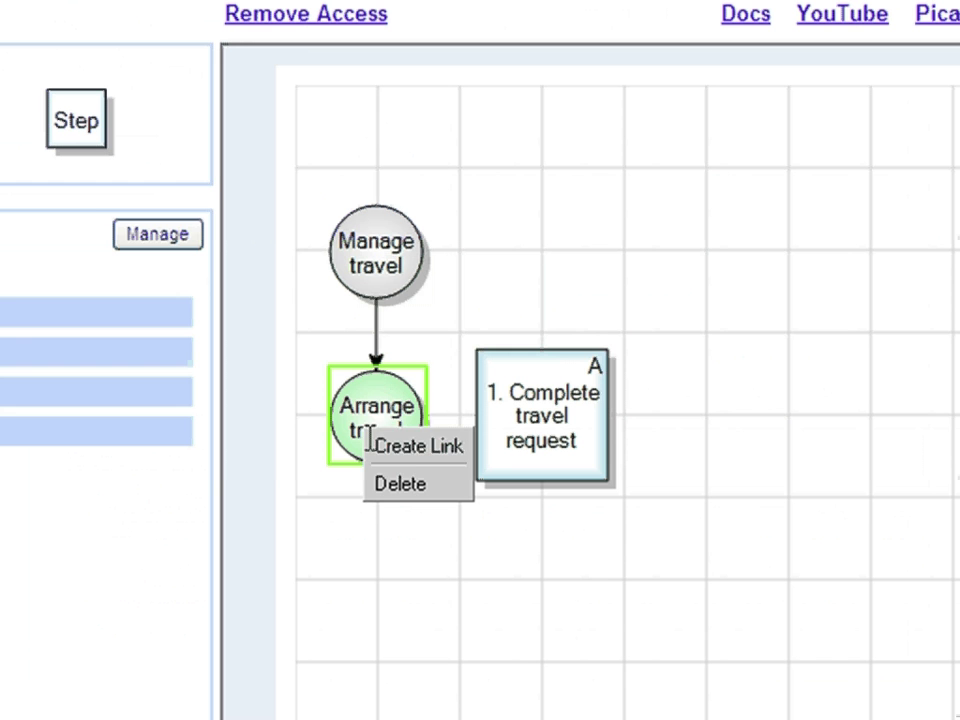
click(390, 445)
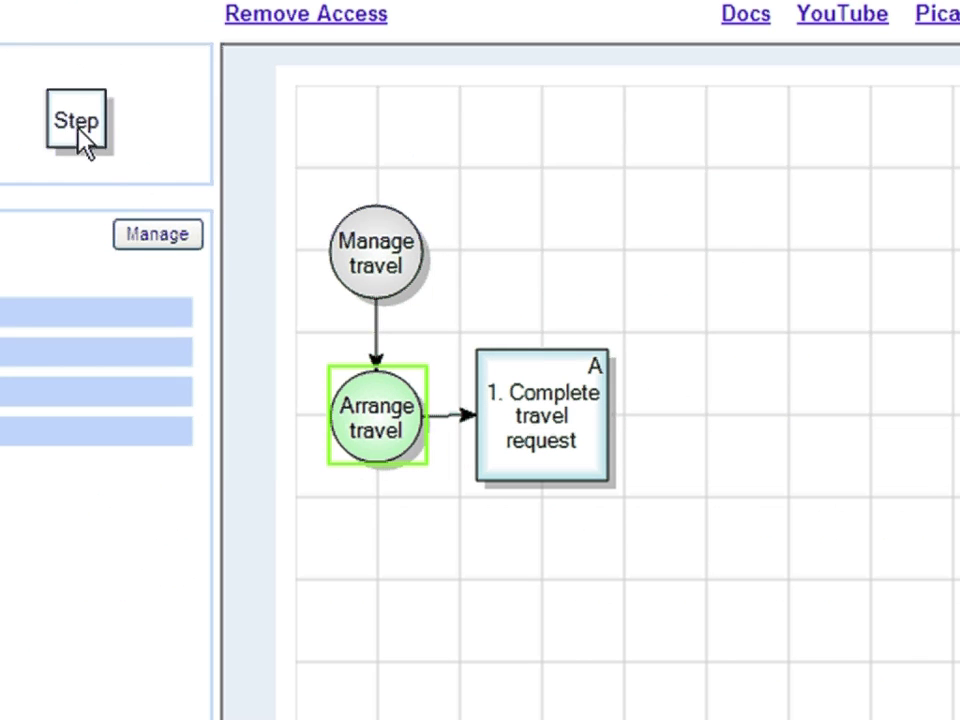
mouse_move(77, 127)
mouse_down()
mouse_move(71, 120)
mouse_move(703, 413)
mouse_up()
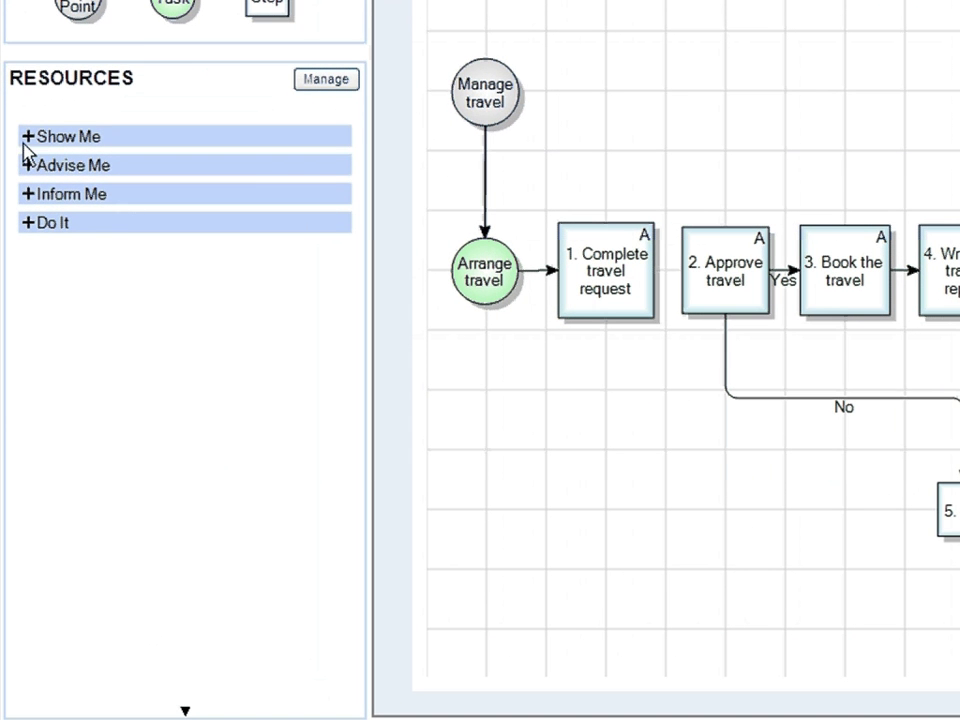
Expand the Show Me, Advise Me, Inform Me and Do It resource groups.
click(28, 137)
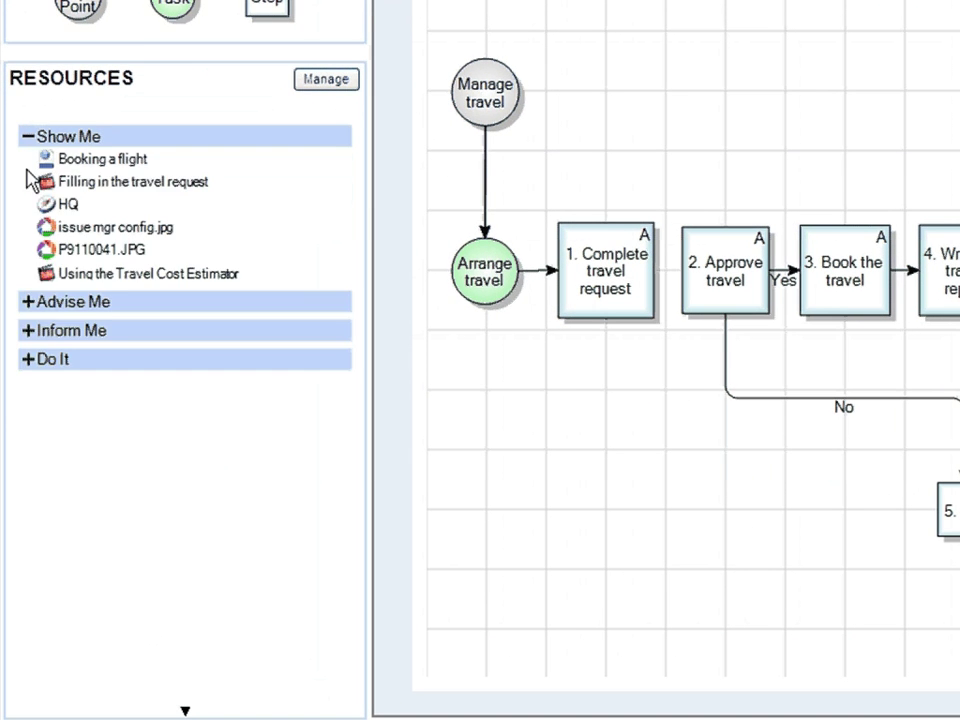
click(28, 305)
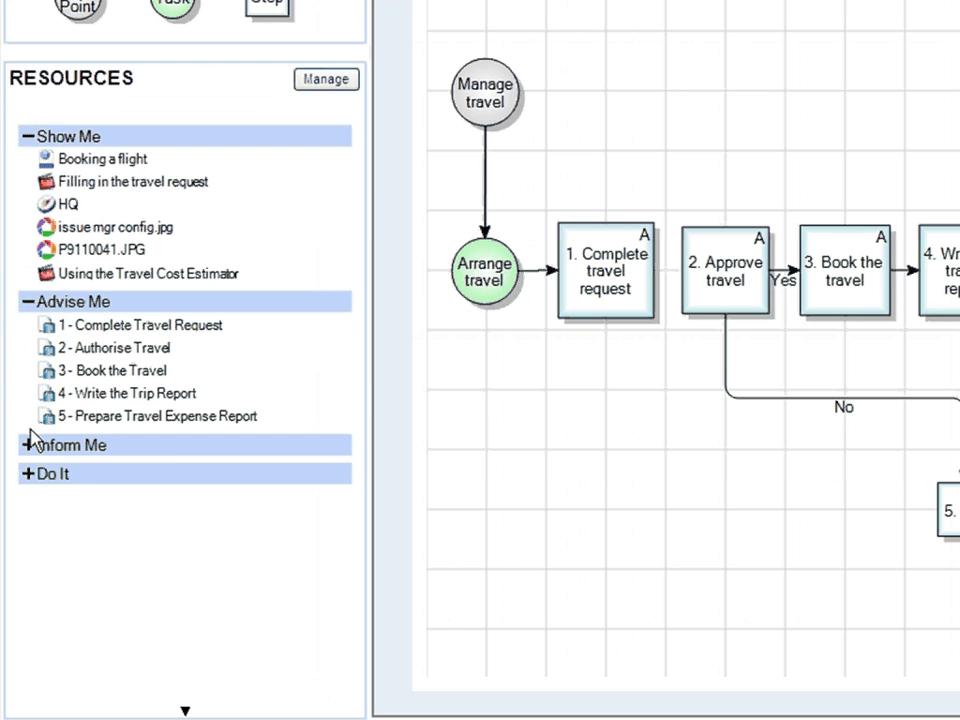
click(28, 446)
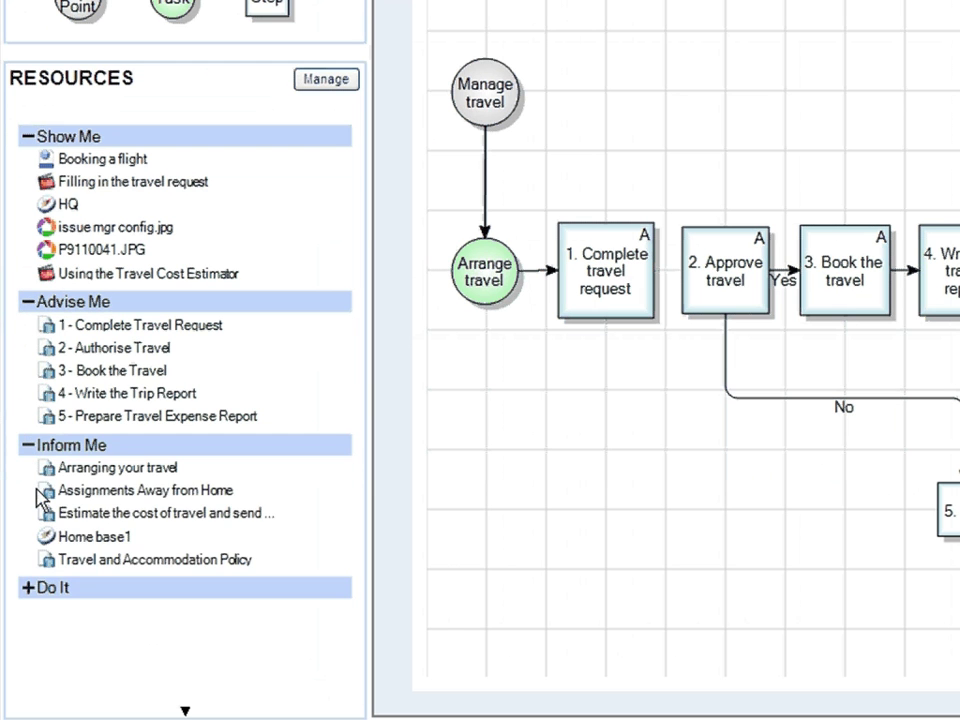
click(28, 590)
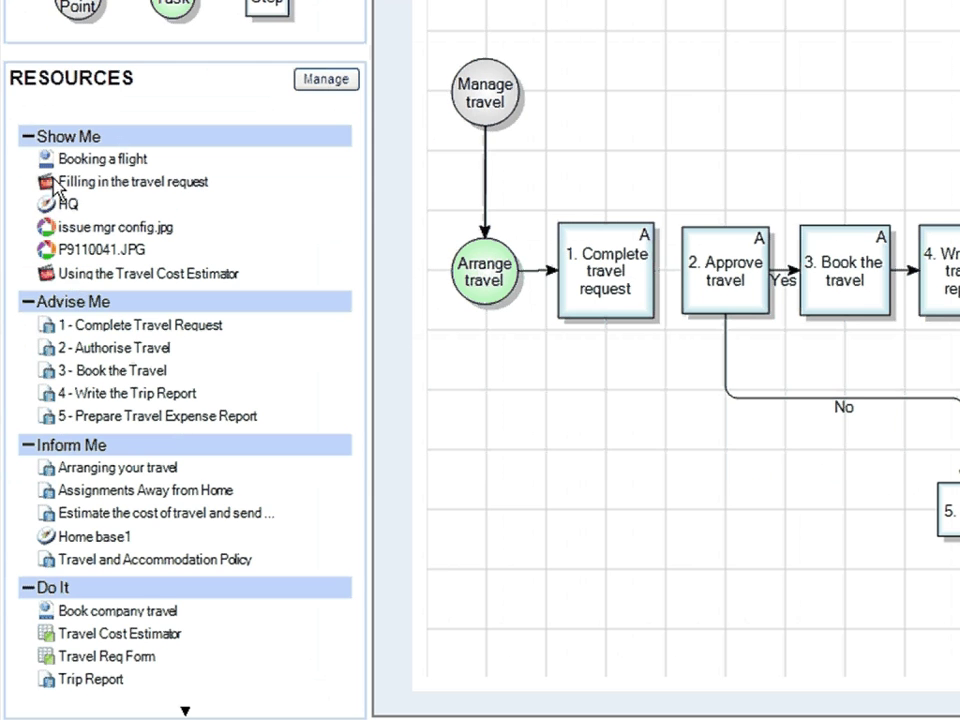
Attach Filling in the travel request, Travel and Accommodation Policy, Travel Cost Estimator and Travel Req Form to the Complete travel request step.
mouse_move(141, 182)
mouse_down()
mouse_move(193, 182)
mouse_move(480, 238)
mouse_move(589, 294)
mouse_up()
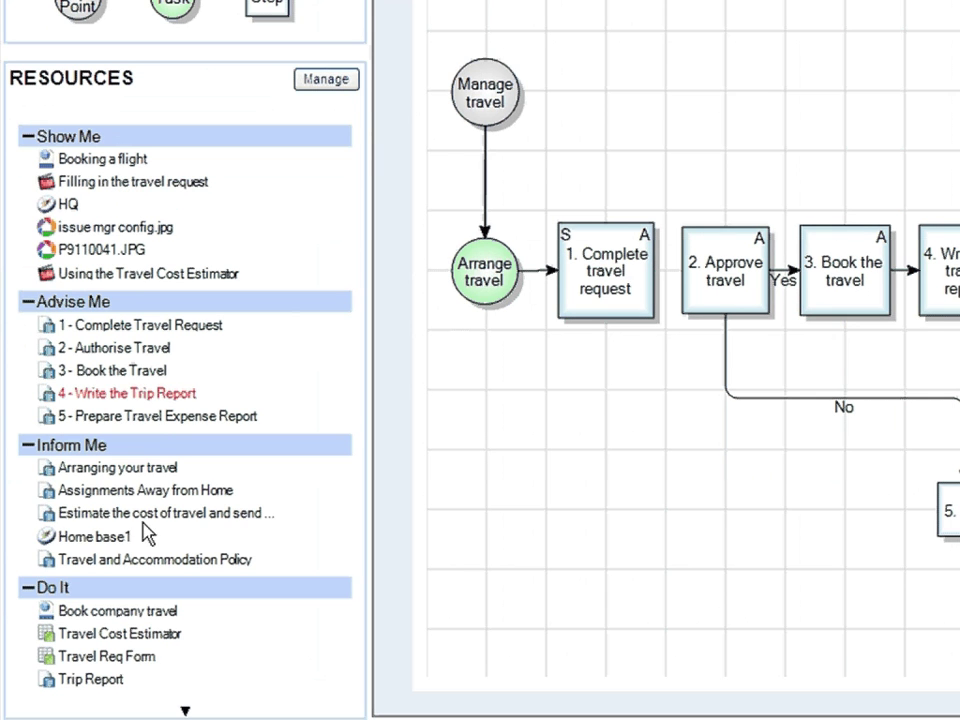
mouse_move(157, 563)
mouse_down()
mouse_move(371, 542)
mouse_move(523, 392)
mouse_move(583, 311)
mouse_up()
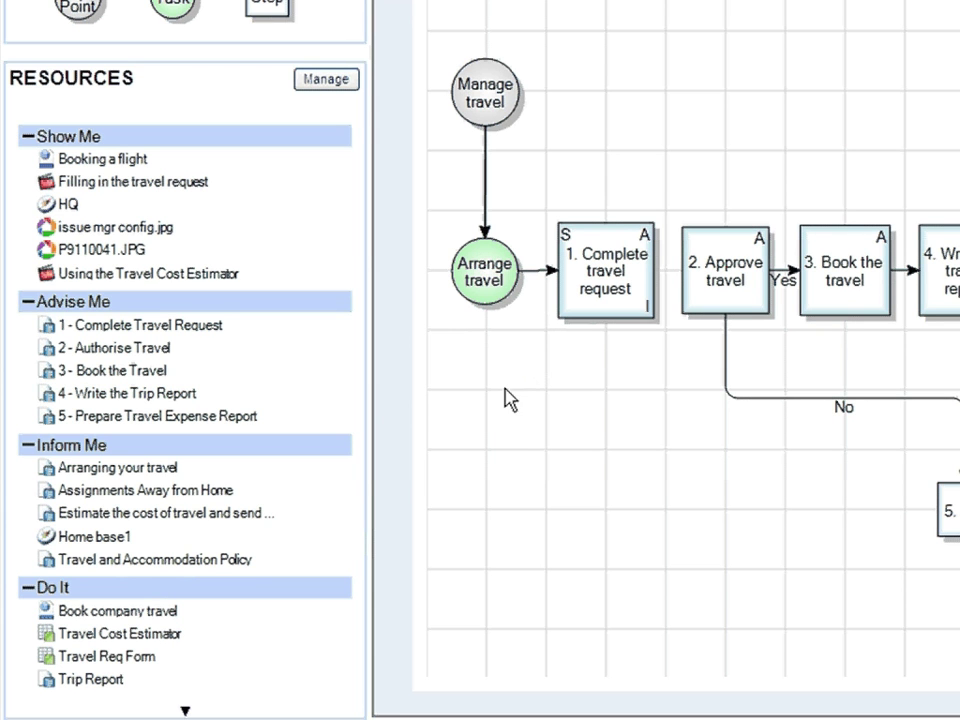
mouse_move(180, 635)
mouse_down()
mouse_move(520, 458)
mouse_move(568, 326)
mouse_move(568, 270)
mouse_up()
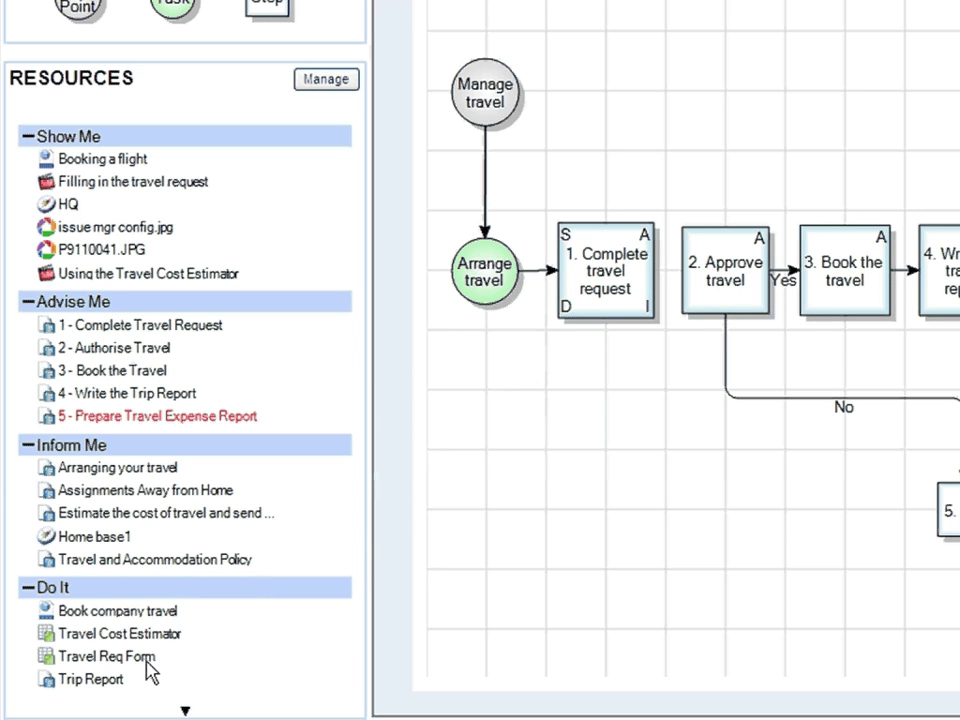
drag(148, 662, 593, 273)
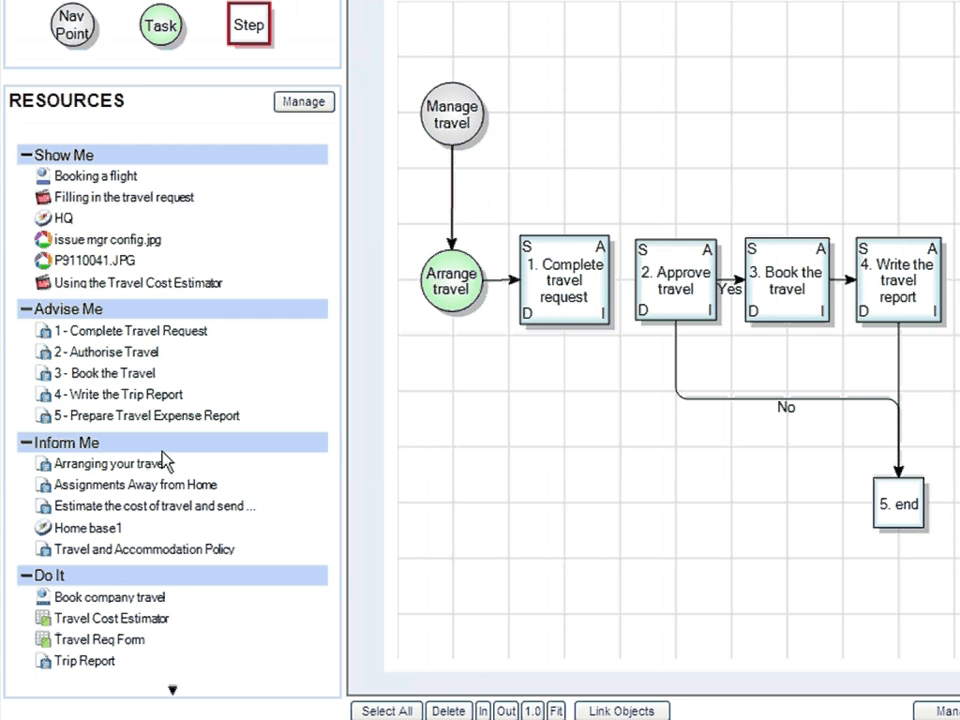
Open the resource list, start adding a resource, and browse the Google Docs documents available.
click(301, 103)
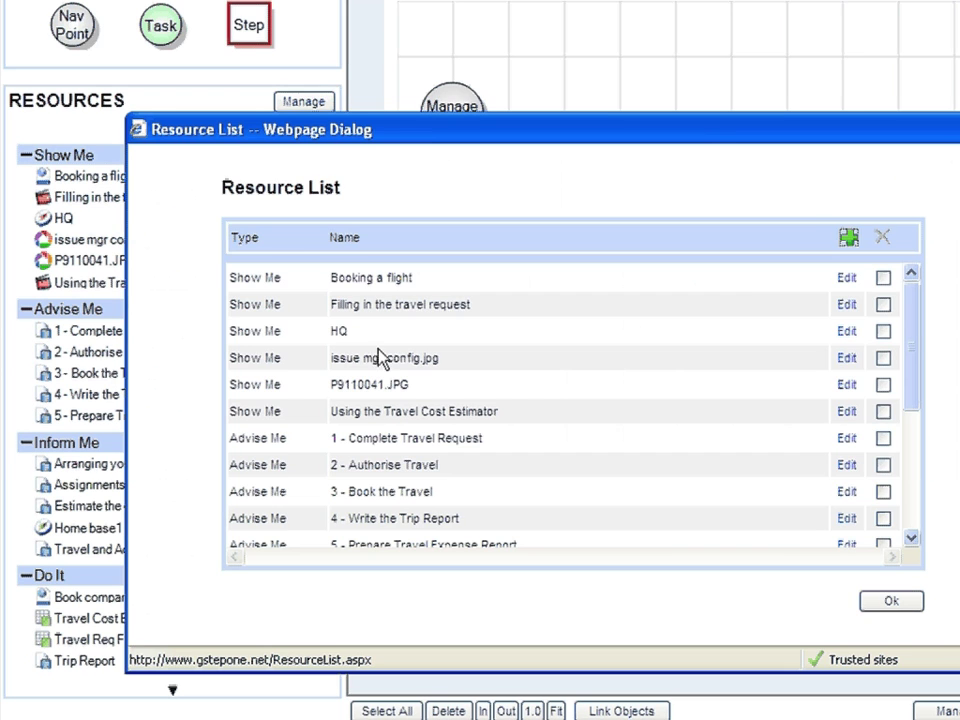
click(848, 240)
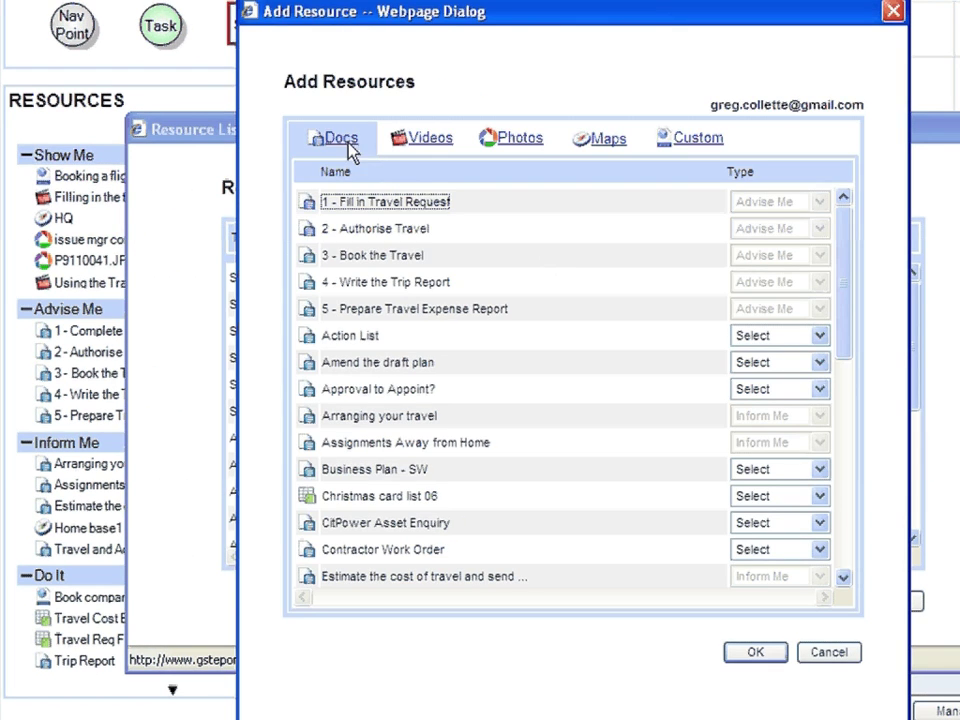
scroll(478, 338, down, 1)
scroll(478, 337, down, 6)
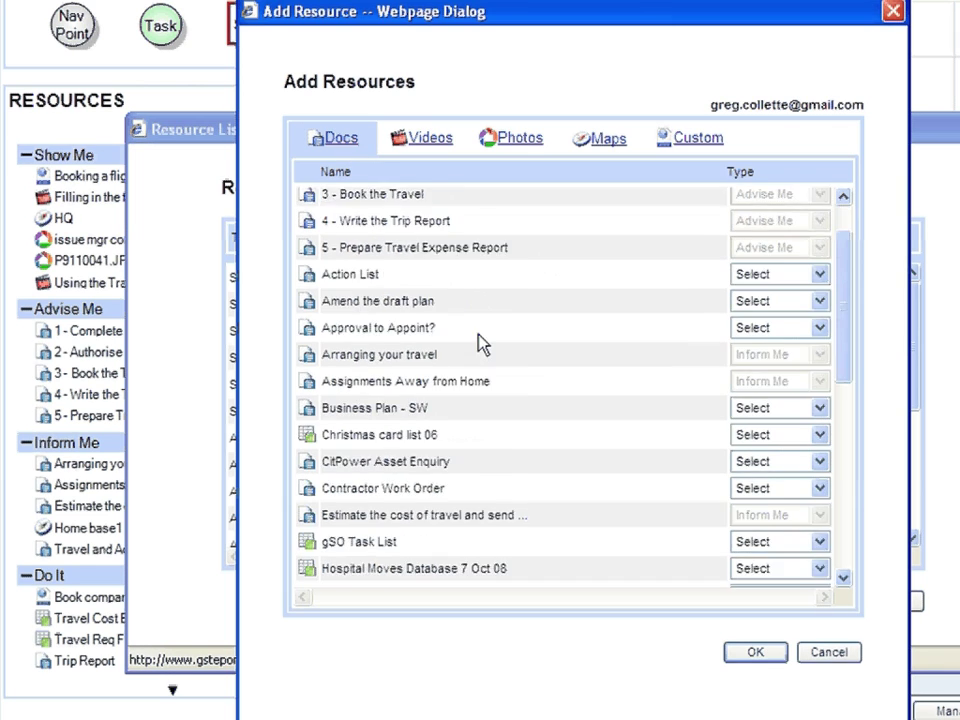
scroll(480, 352, down, 1)
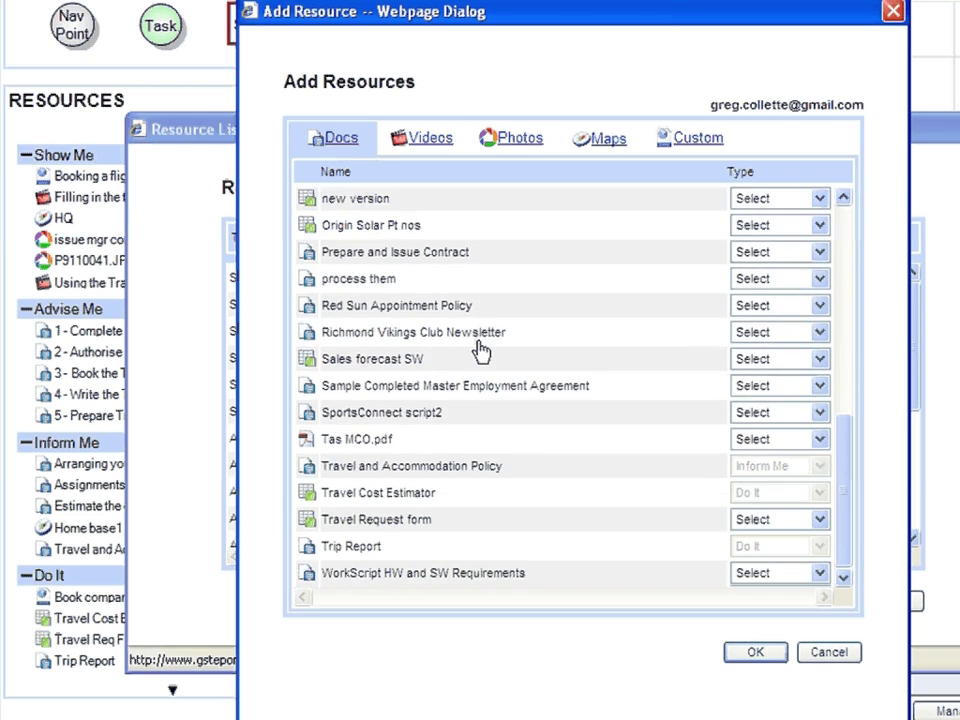
scroll(480, 354, up, 4)
scroll(478, 358, up, 3)
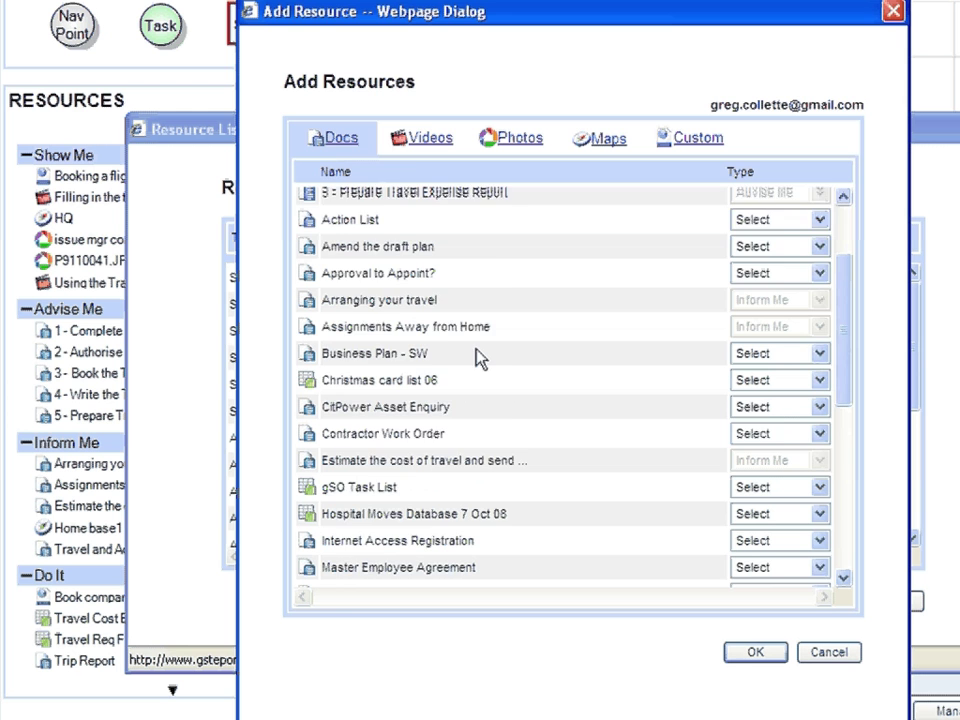
Review the Videos, Photos, Maps and Custom resource options, and close the resource dialogs without adding anything.
click(430, 141)
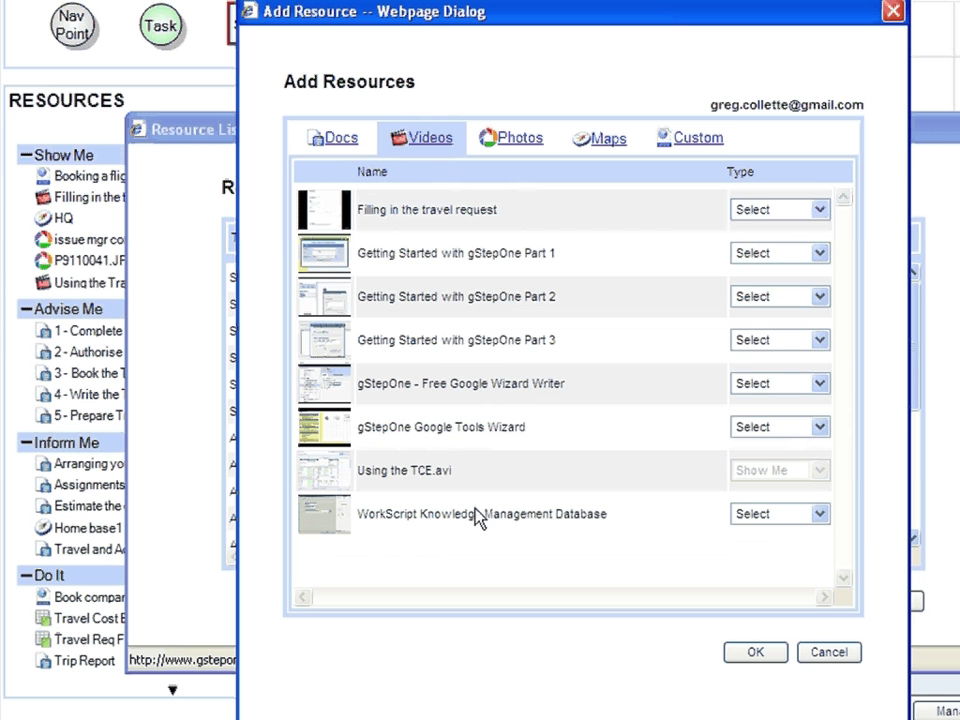
click(520, 142)
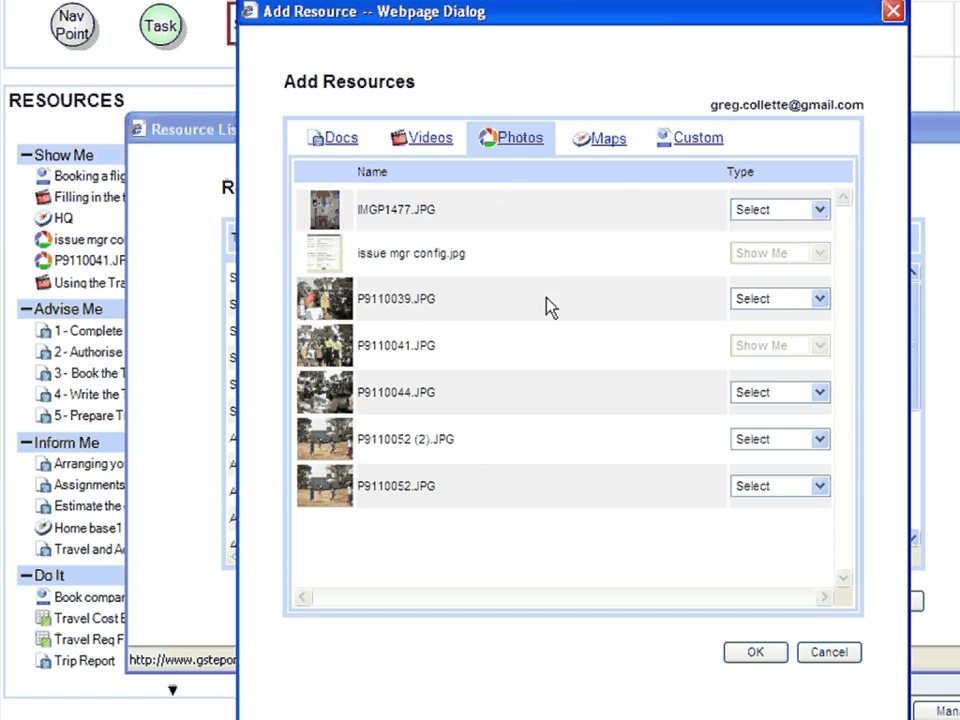
click(608, 145)
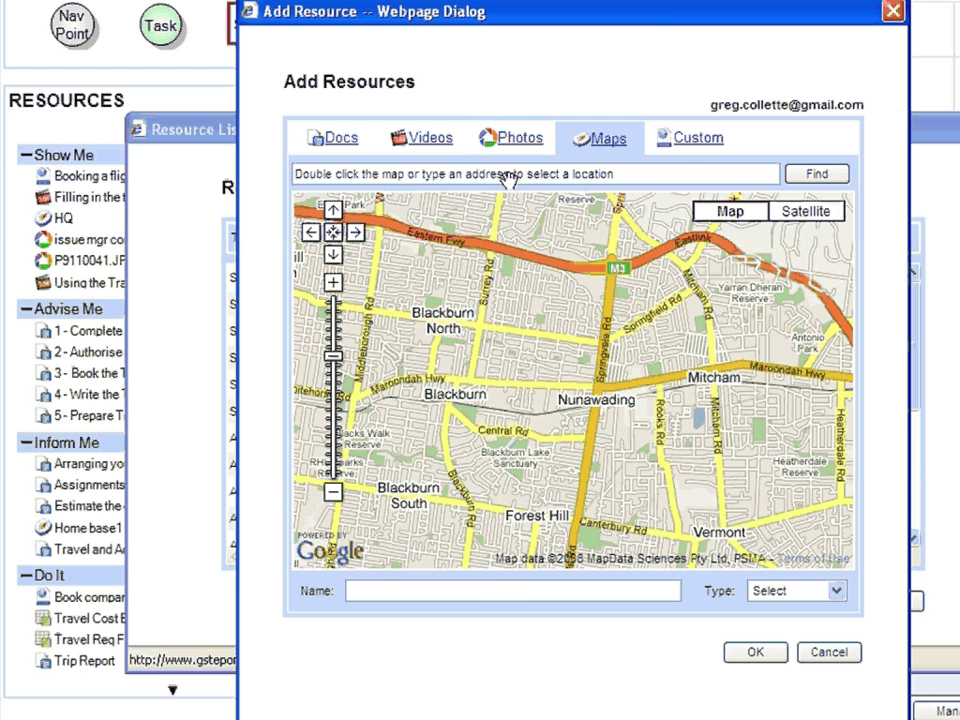
click(690, 142)
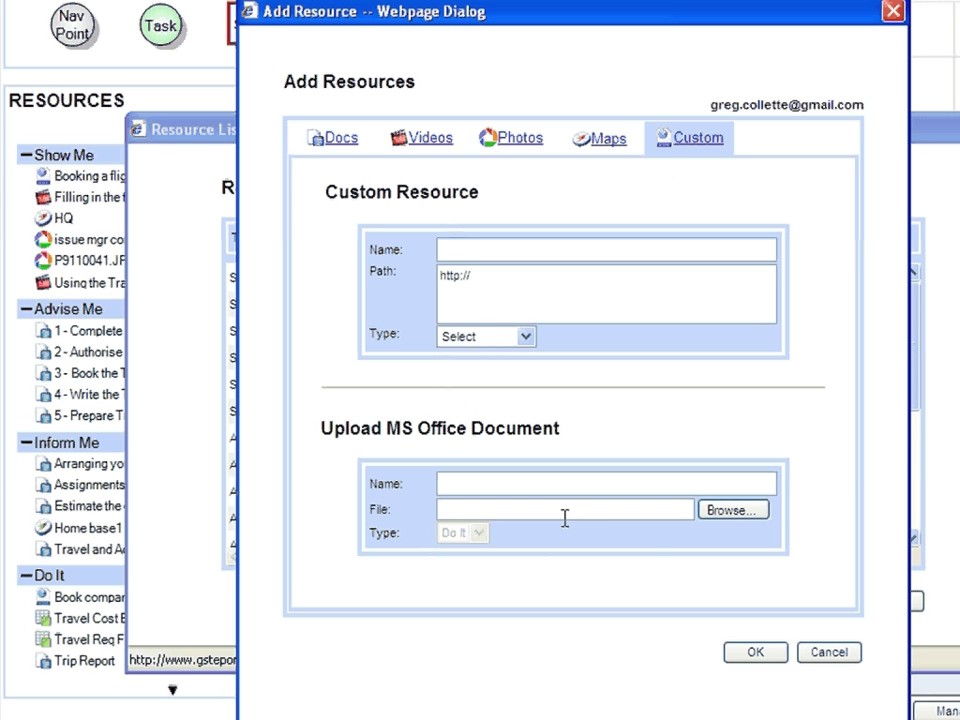
click(834, 660)
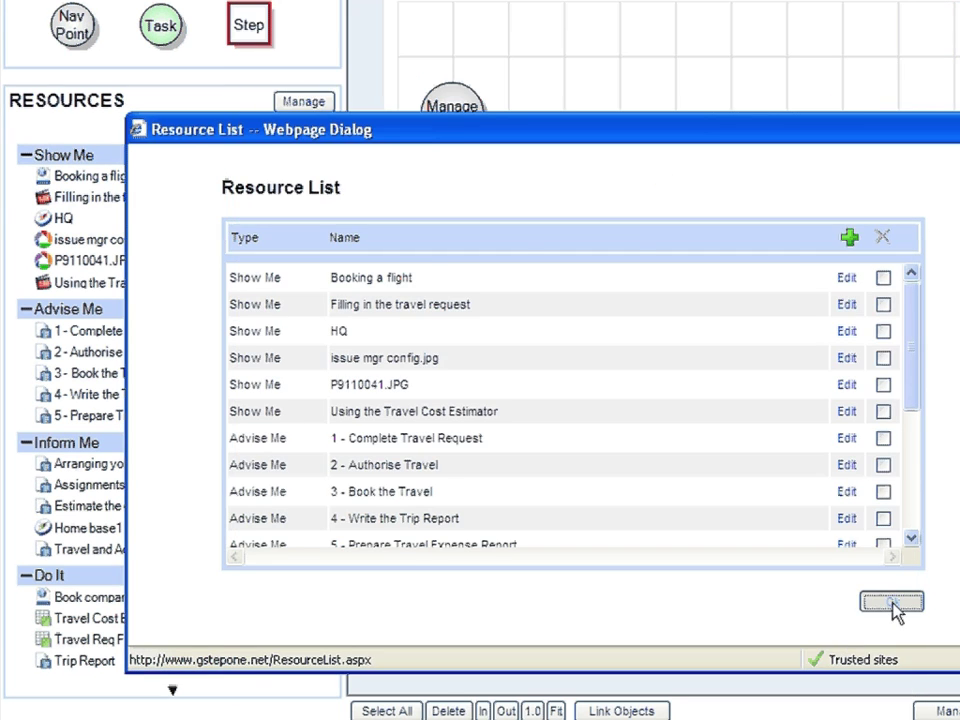
click(862, 602)
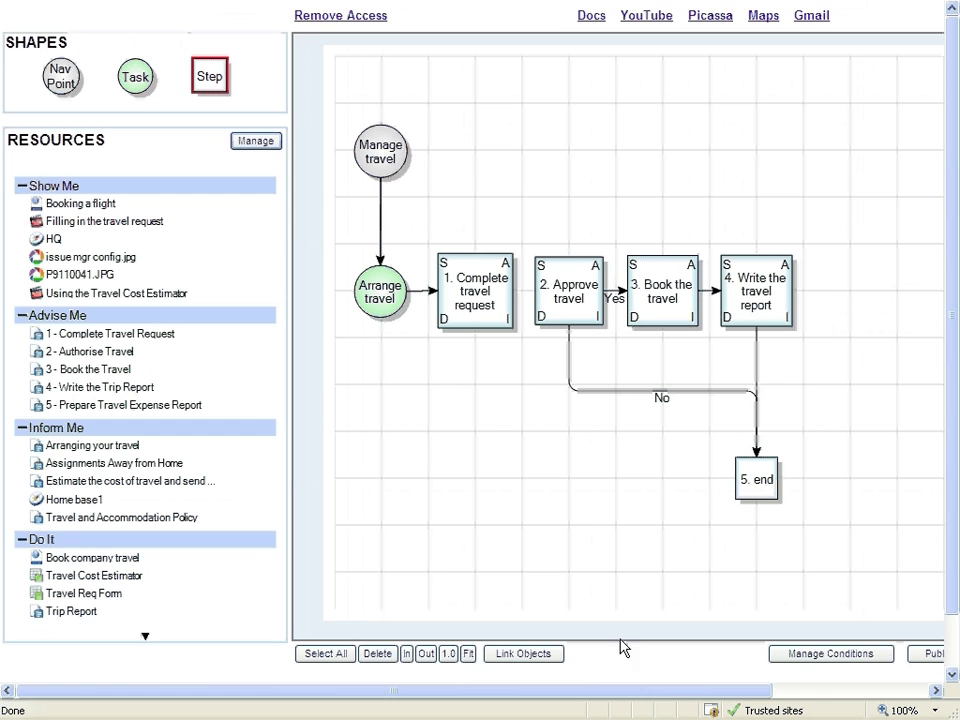
Publish the travel wizard to the server and launch it.
drag(690, 690, 862, 697)
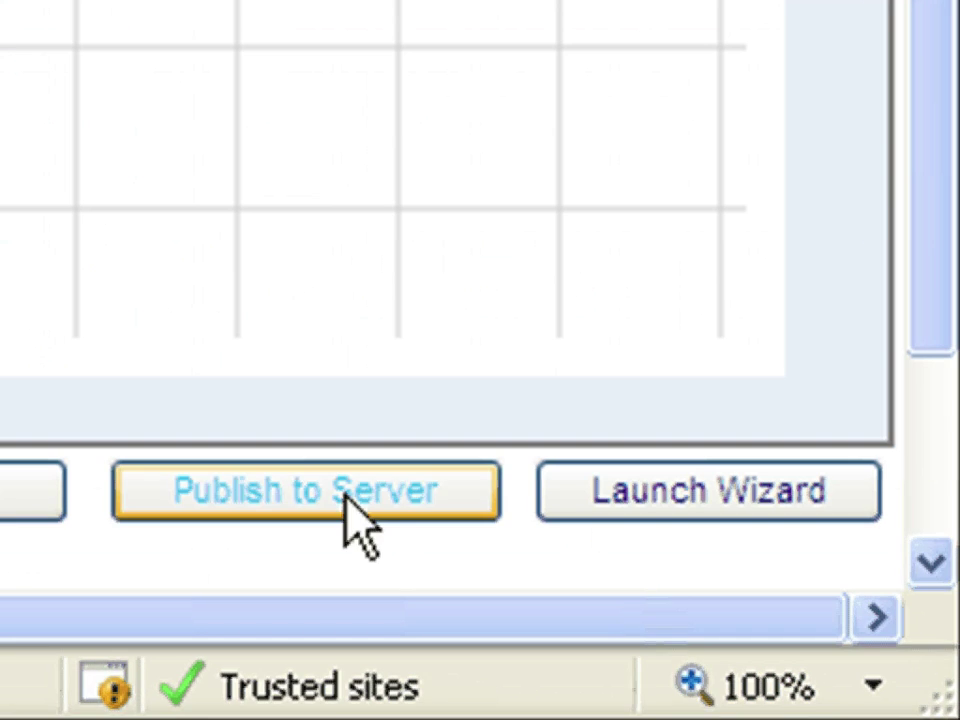
click(346, 494)
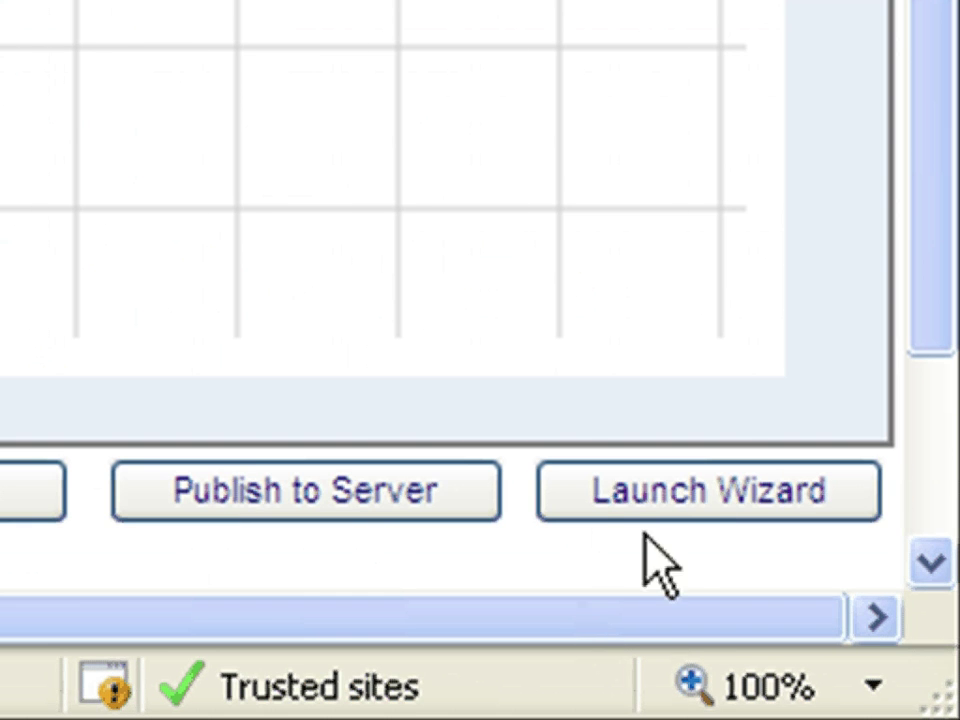
click(585, 475)
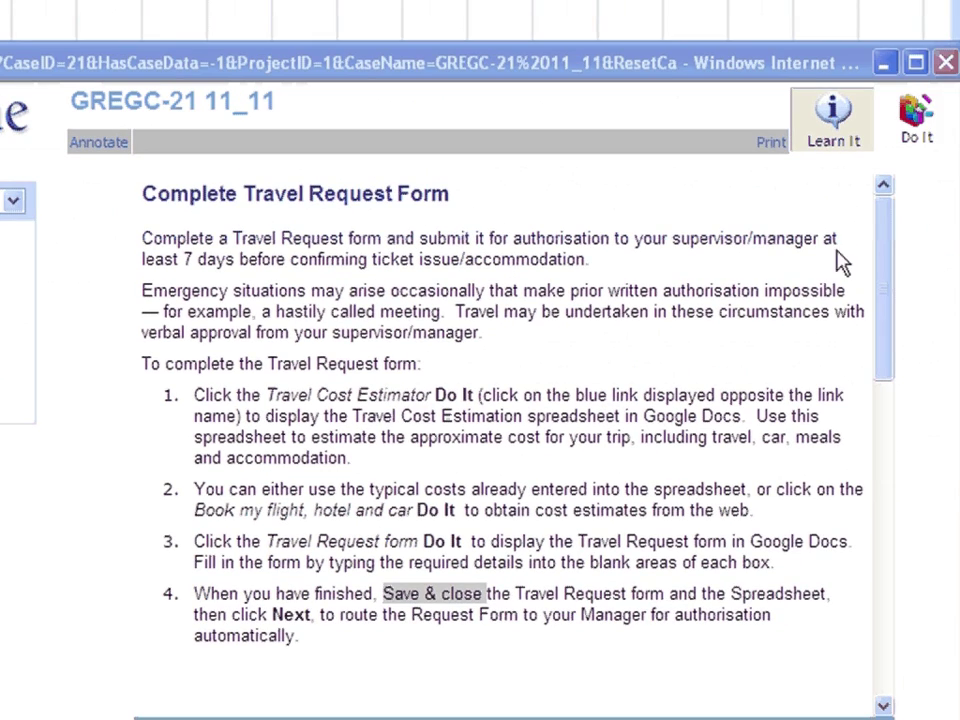
Display the Do It documents for Complete travel request, and advance the wizard to Book the travel, answering yes at Approve travel.
click(959, 57)
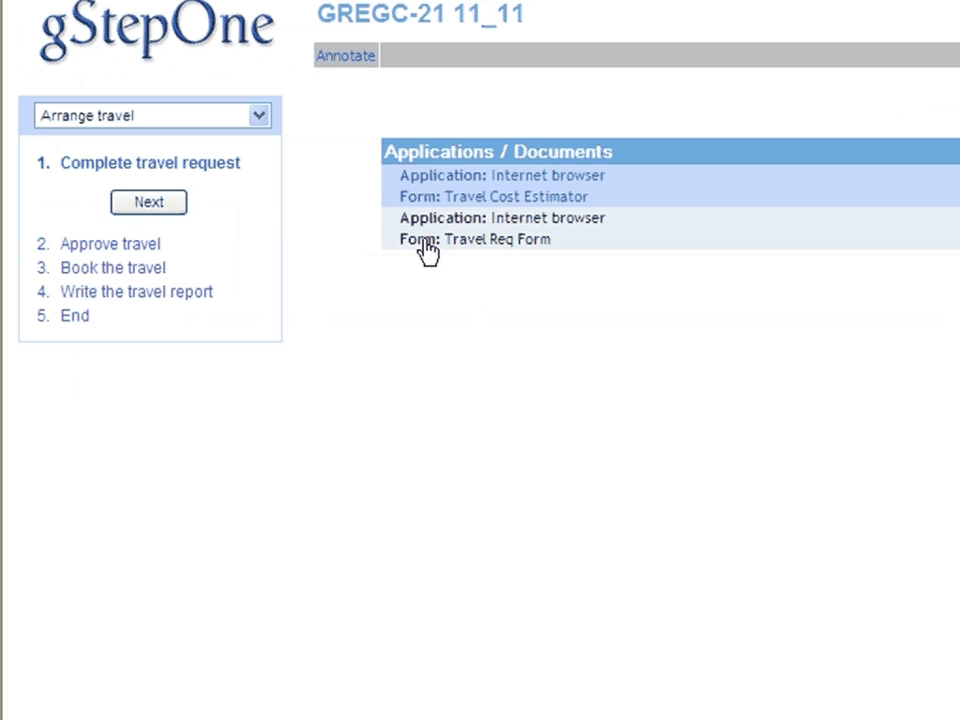
click(160, 204)
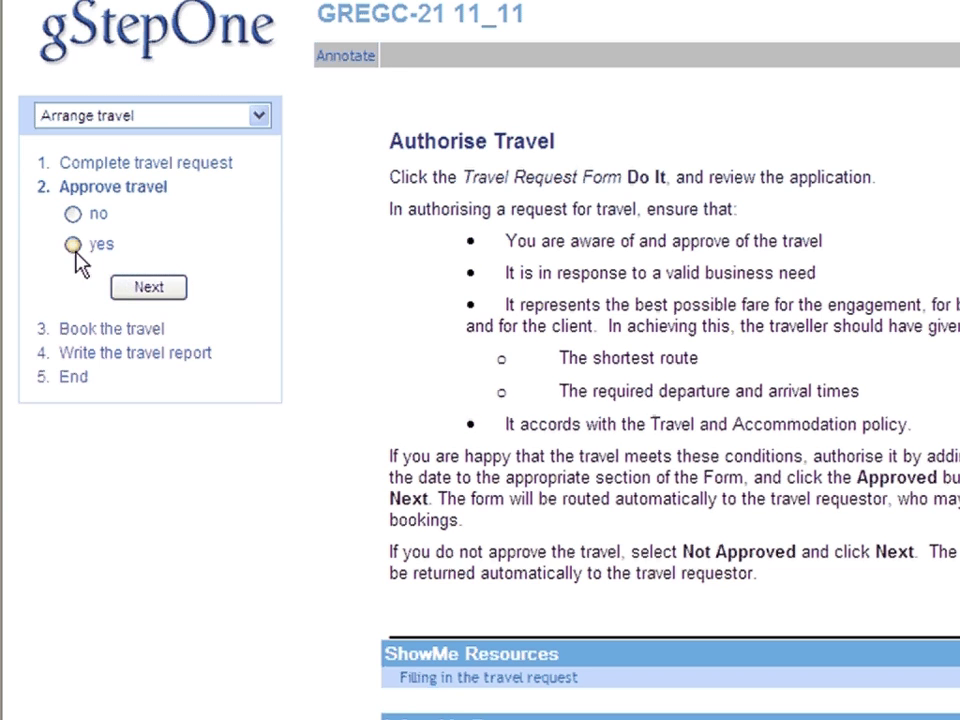
click(73, 244)
click(148, 287)
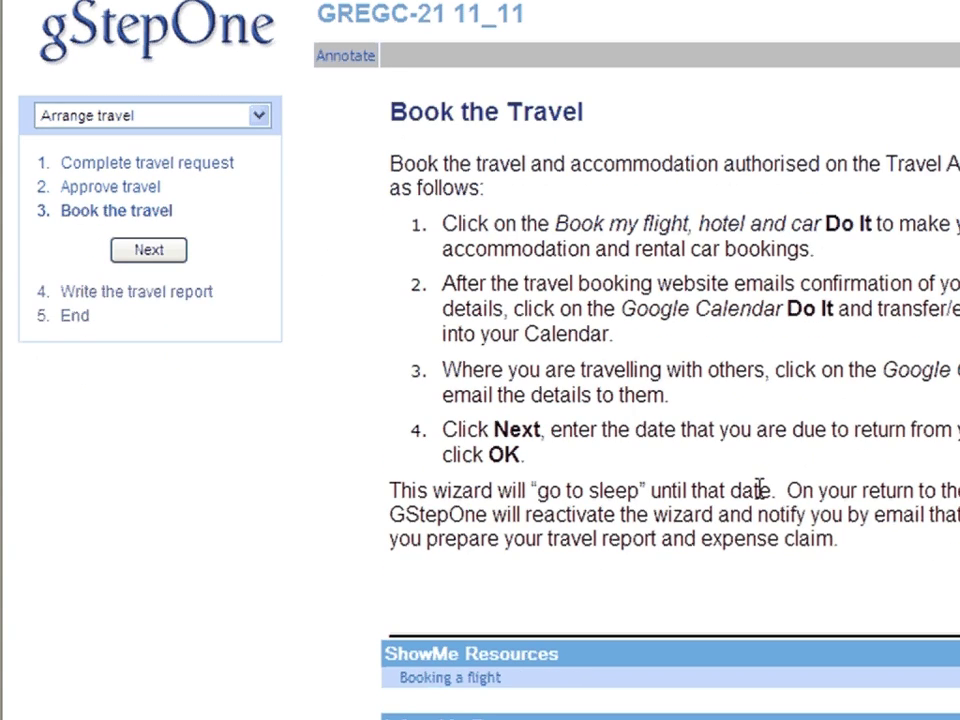